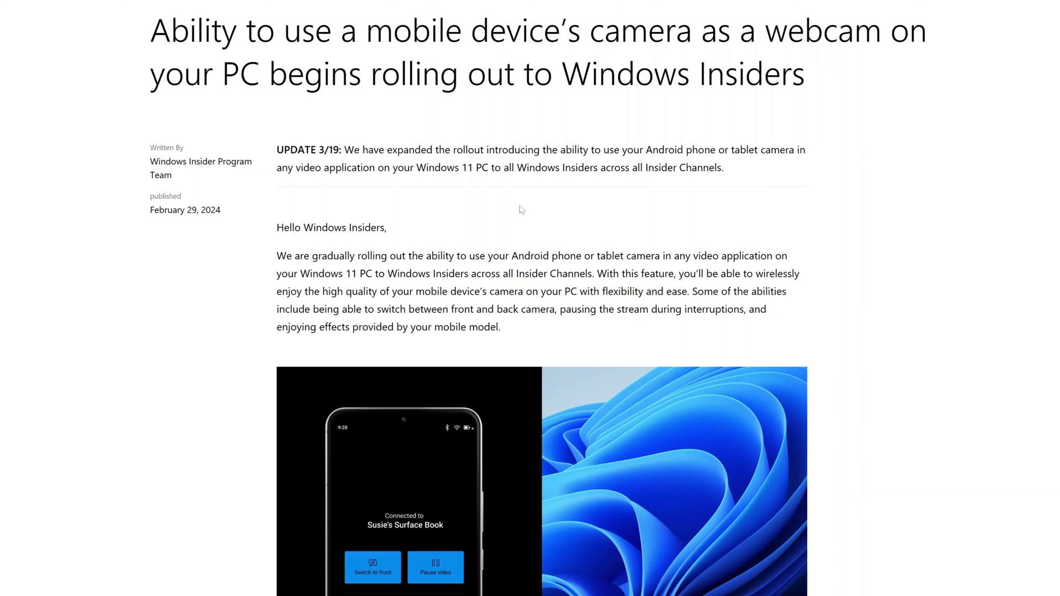
Step: Scroll down the Windows Insider Blog post to the Android requirements paragraph
scroll(522, 208, "down", 4)
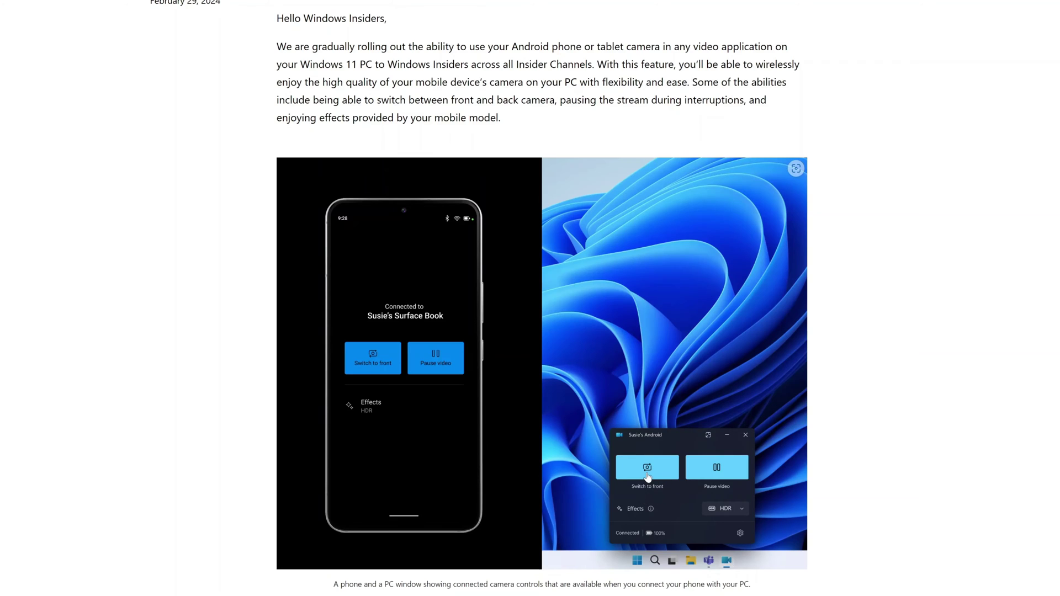
scroll(542, 298, "down", 4)
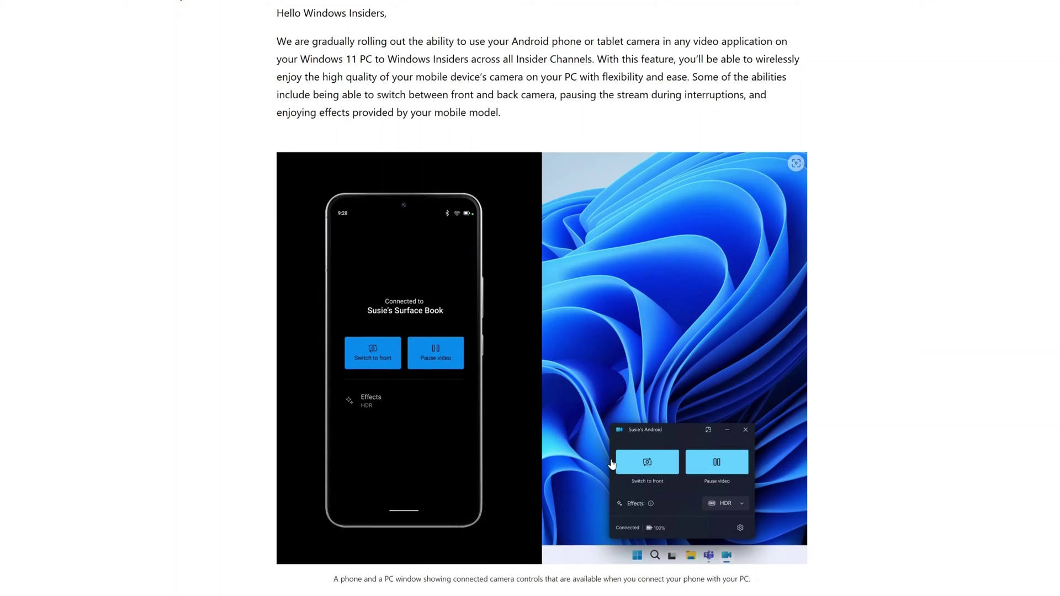
scroll(597, 284, "down", 3)
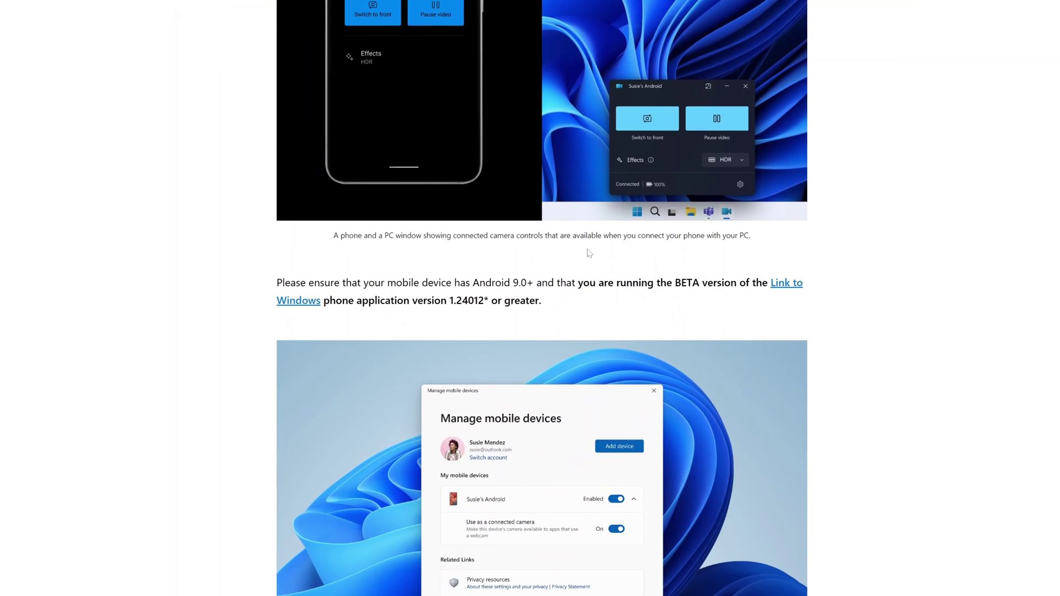
scroll(510, 252, "down", 1)
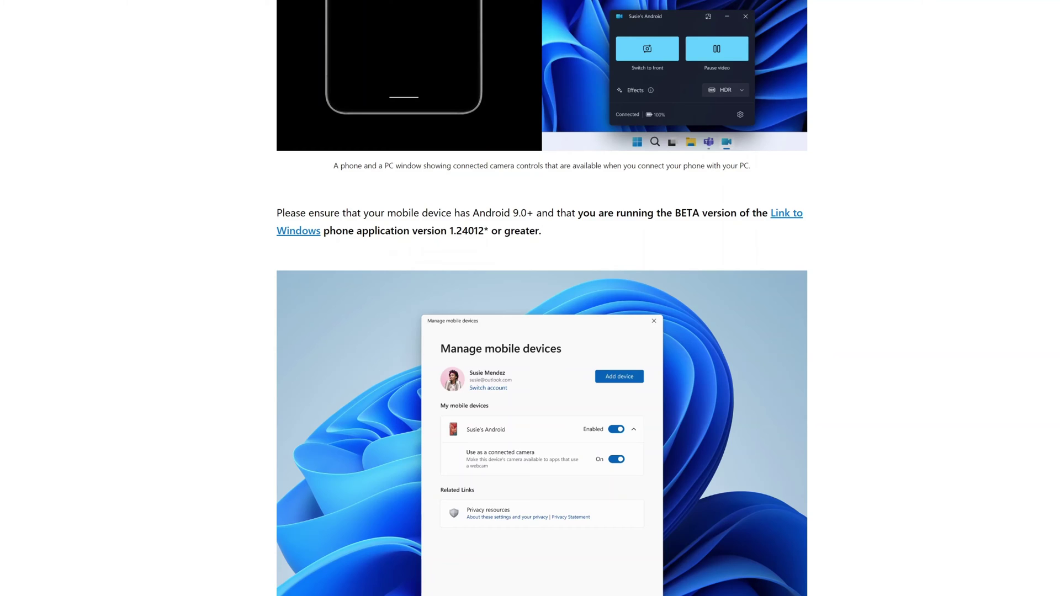
Step: Highlight version 1.24012* and read through the Manage mobile devices setup steps
left_click_drag(450, 231, 484, 230)
scroll(630, 243, "down", 1)
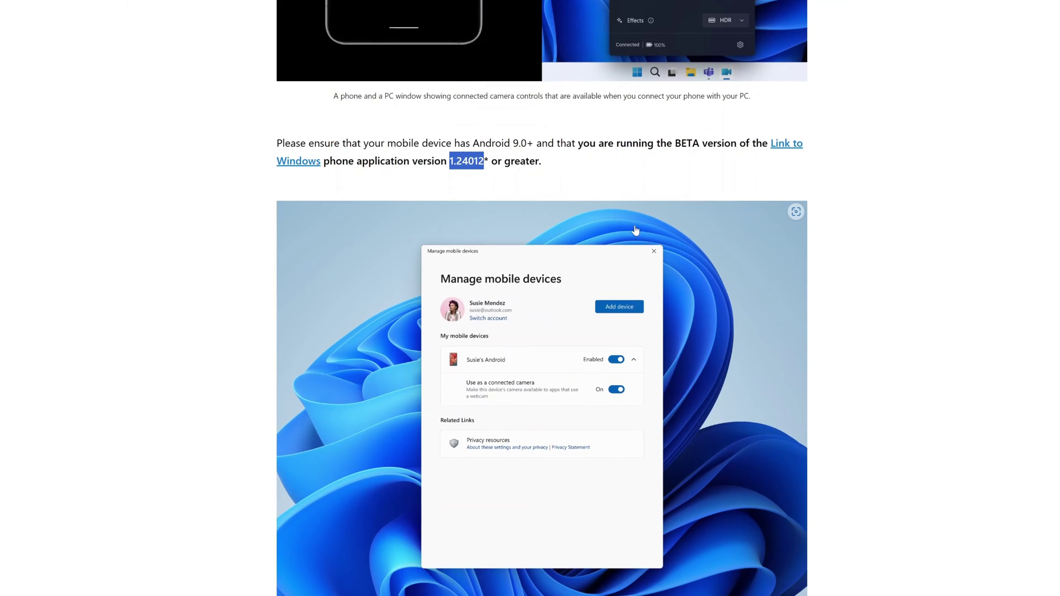
scroll(636, 231, "down", 1)
scroll(635, 231, "down", 1)
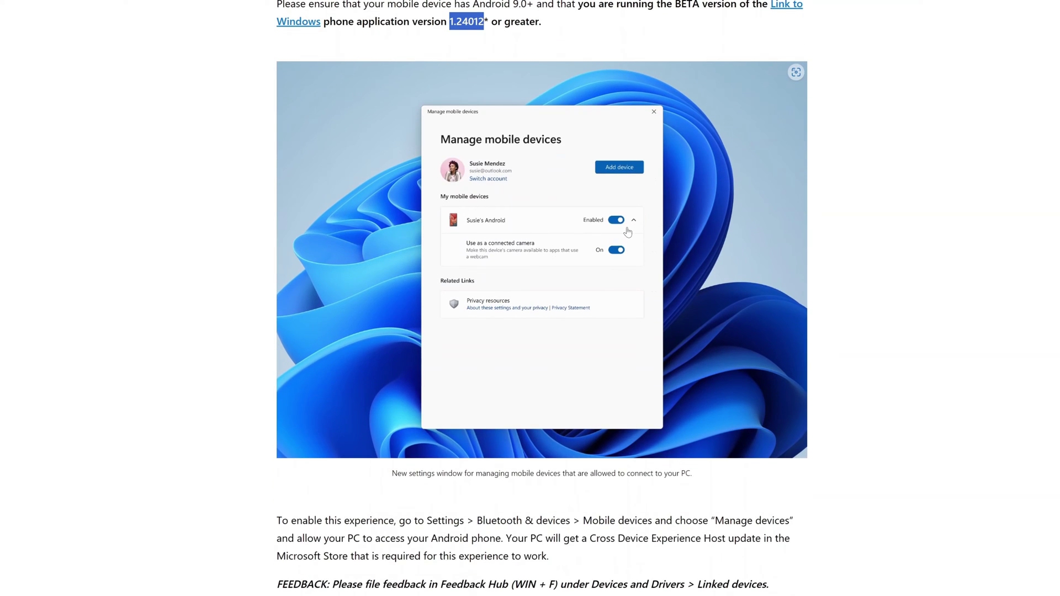
scroll(628, 233, "down", 1)
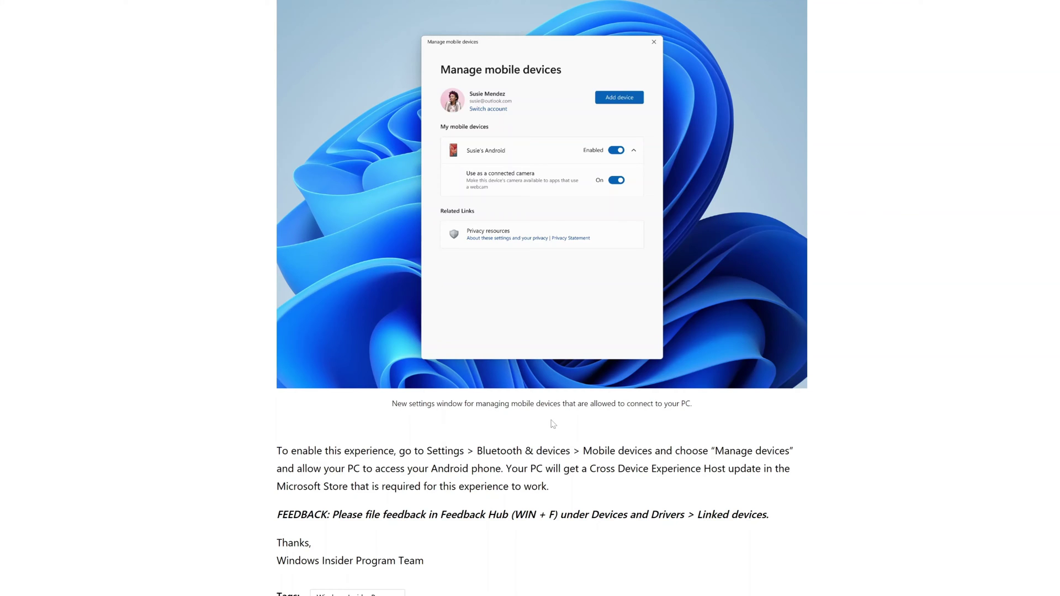
scroll(554, 424, "up", 15)
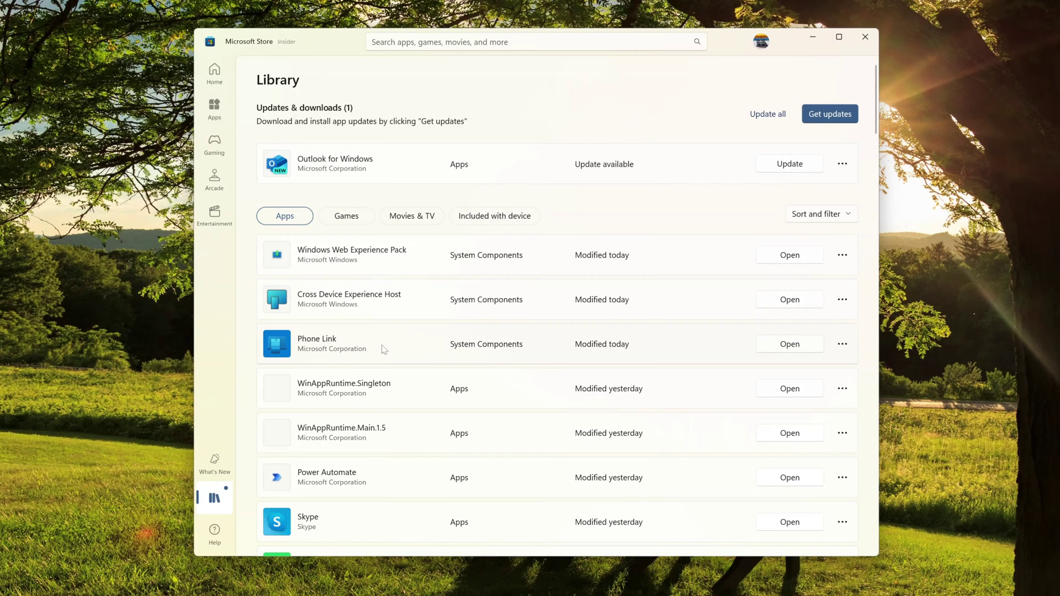
Step: Launch Settings from the Start search by typing 'se'
key("super")
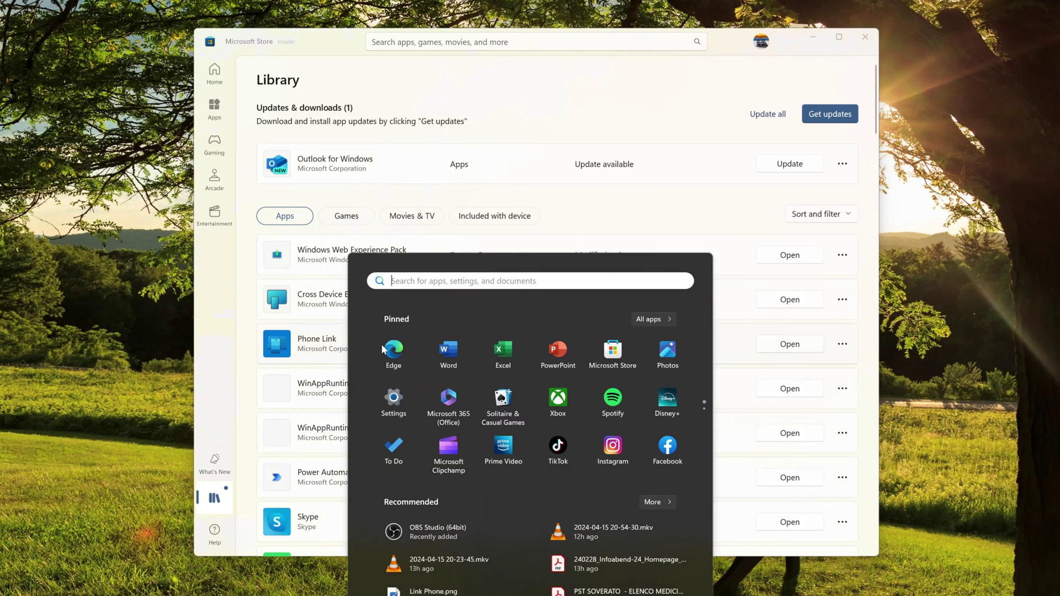
type("se")
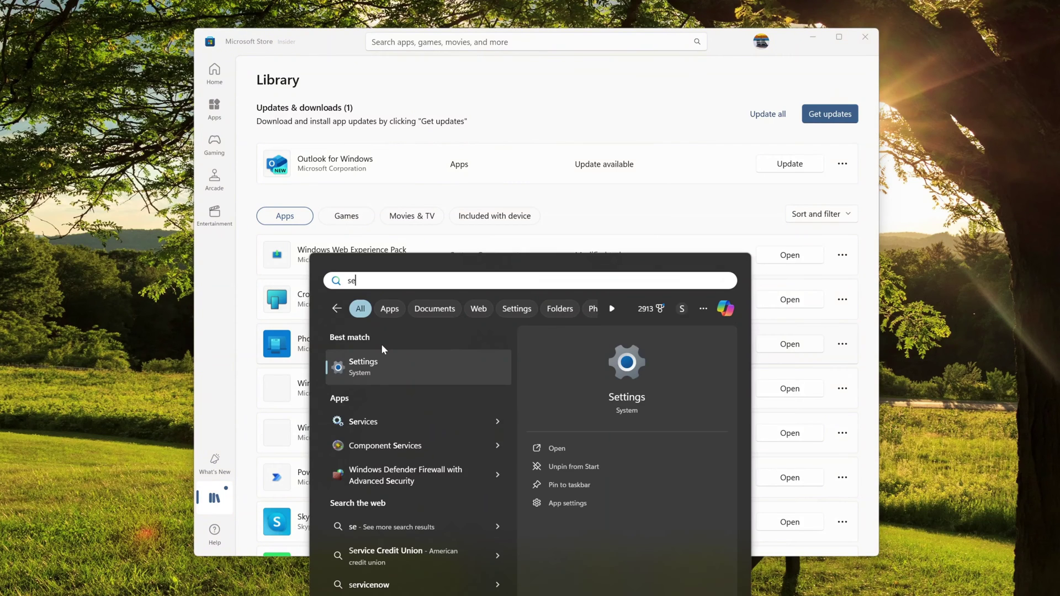
key("Return")
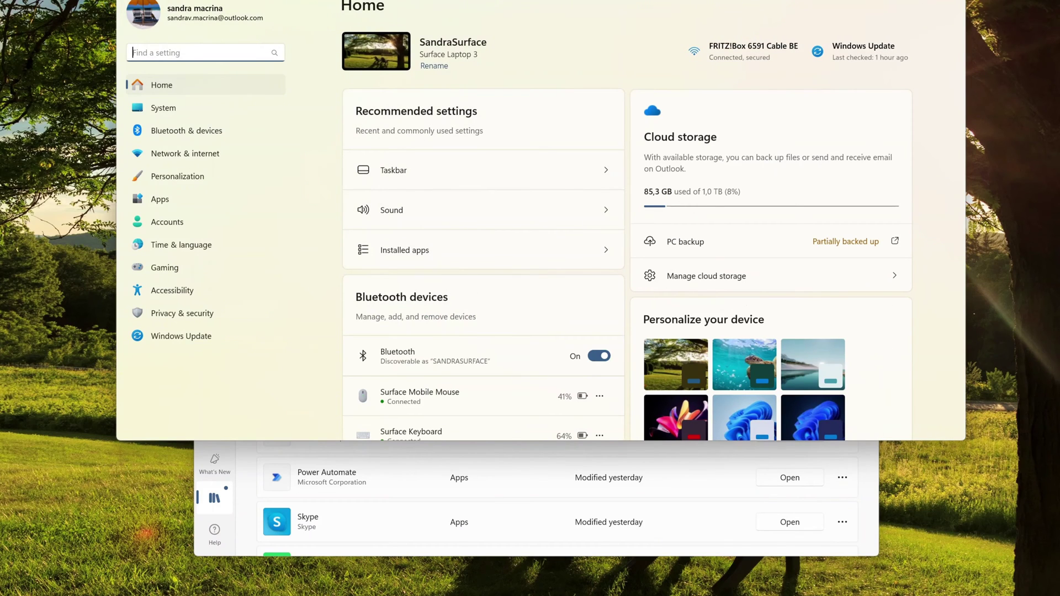
Step: Search Settings for 'phone link' and open Enable or disable Phone Link
type("phio")
key("BackSpace")
key("BackSpace")
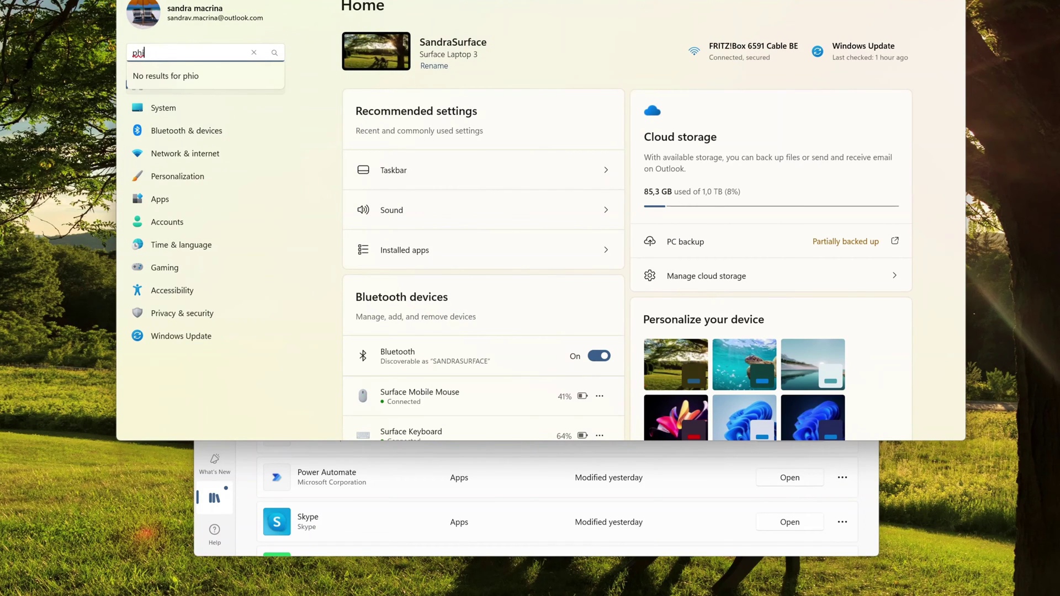
type("one link")
key("Return")
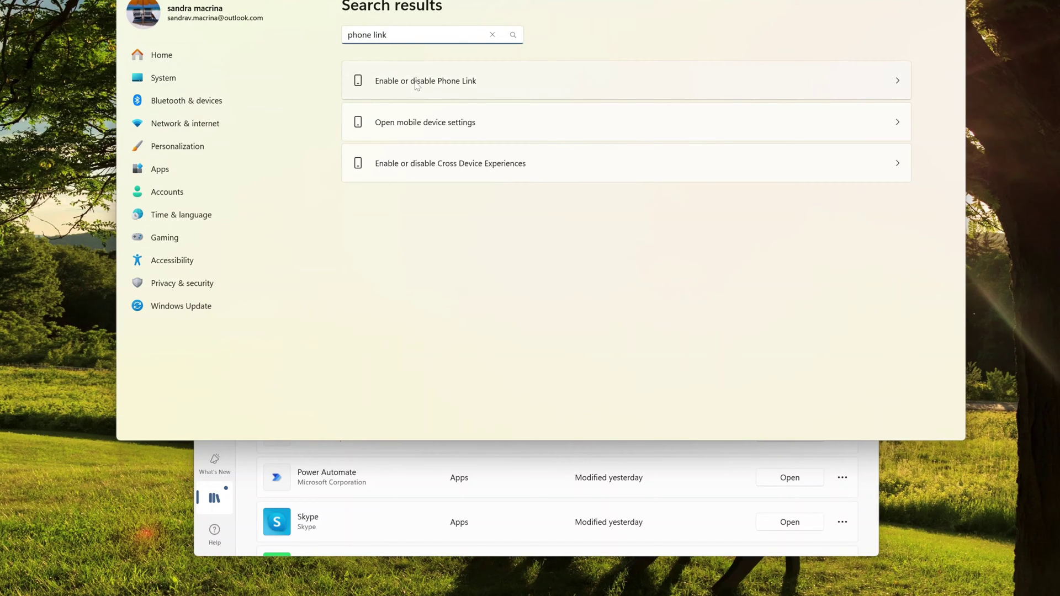
left_click(415, 86)
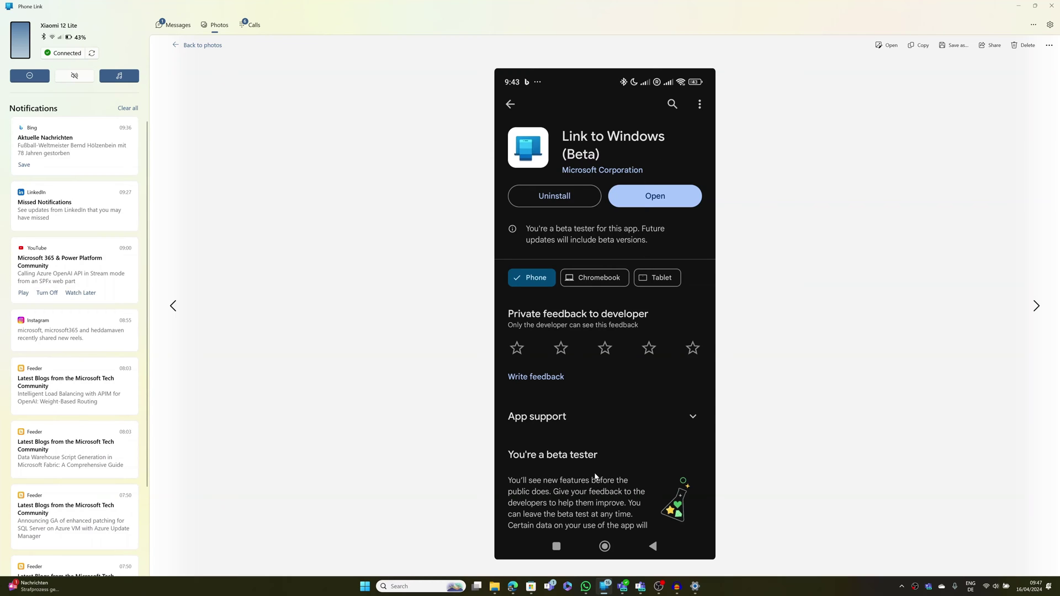
Step: View the previous phone screenshot, then return to the Link to Windows (Beta) one
left_click(174, 306)
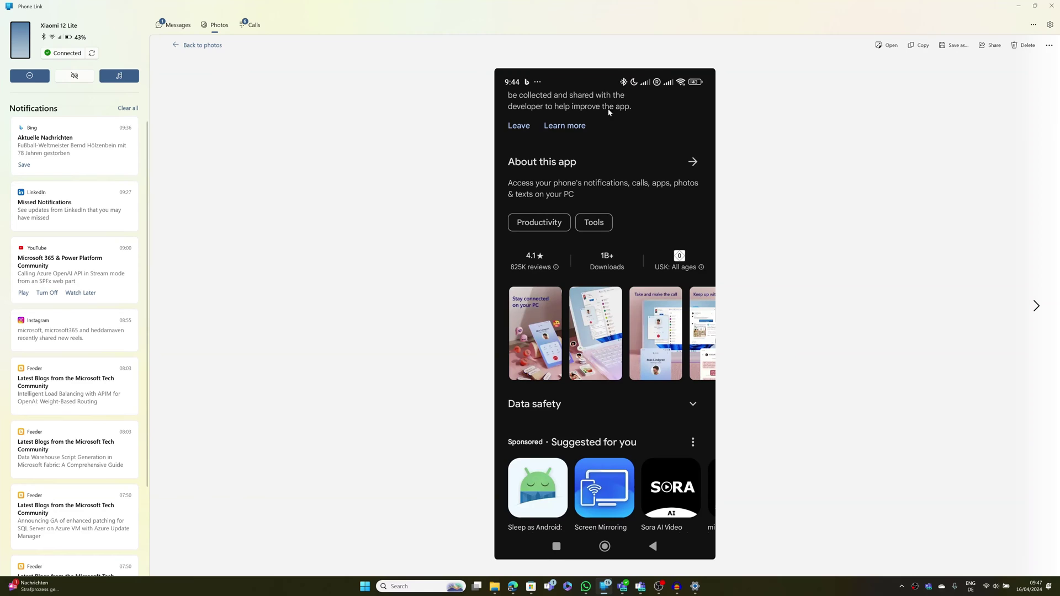
left_click(1037, 306)
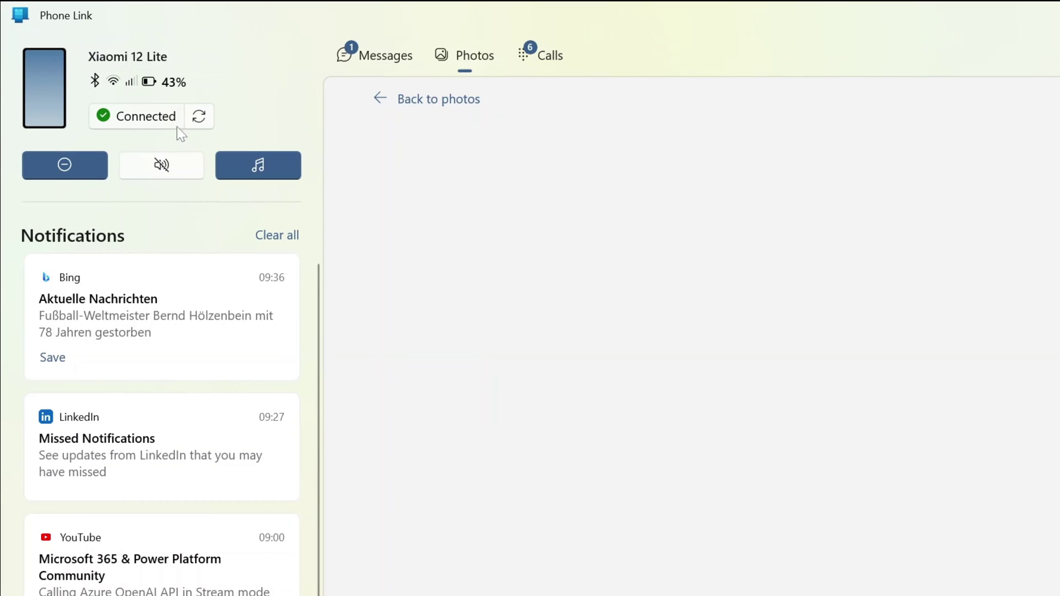
left_click(145, 125)
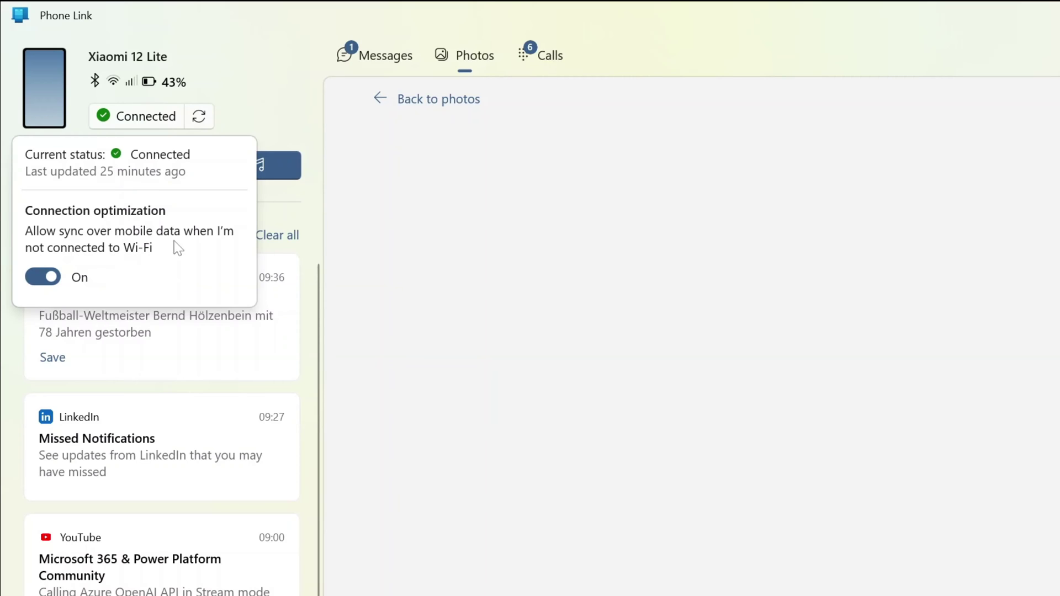
left_click(286, 86)
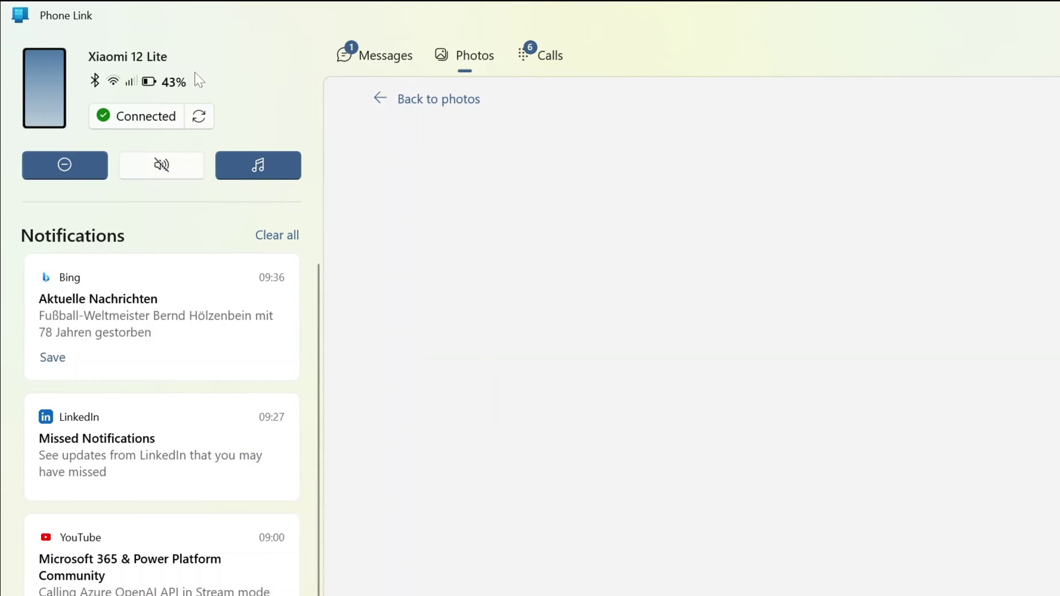
Step: Dismiss the Bing news card from the phone's notification list
mouse_move(217, 357)
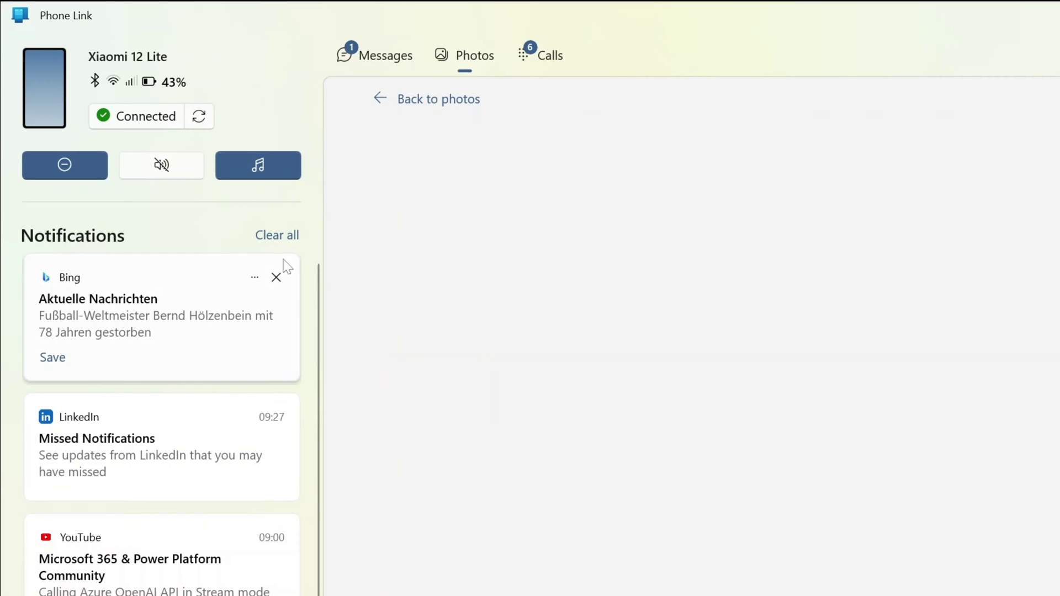
left_click(276, 278)
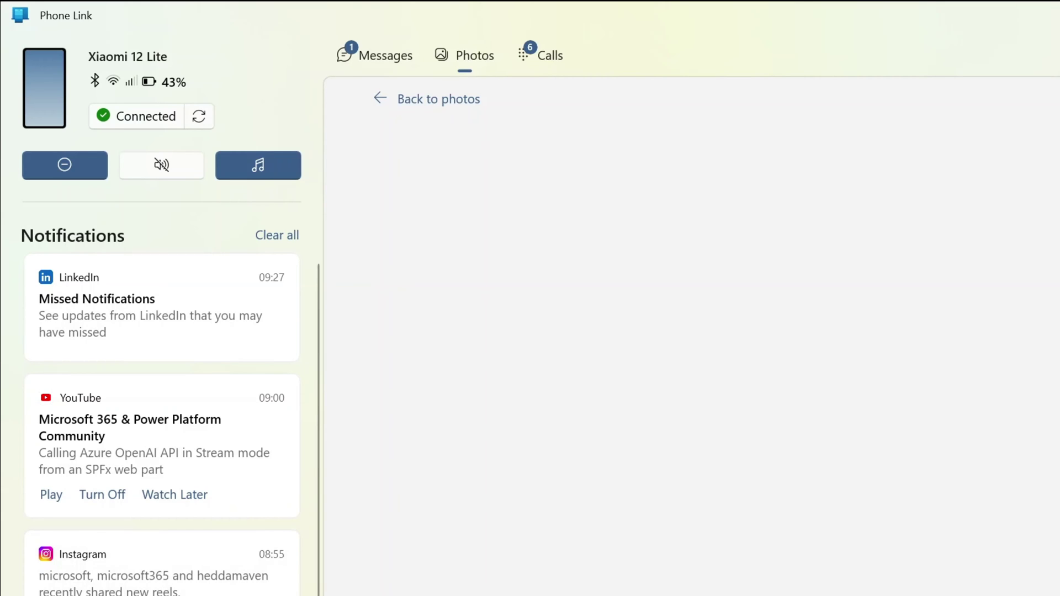
scroll(162, 420, "down", 2)
scroll(162, 420, "up", 2)
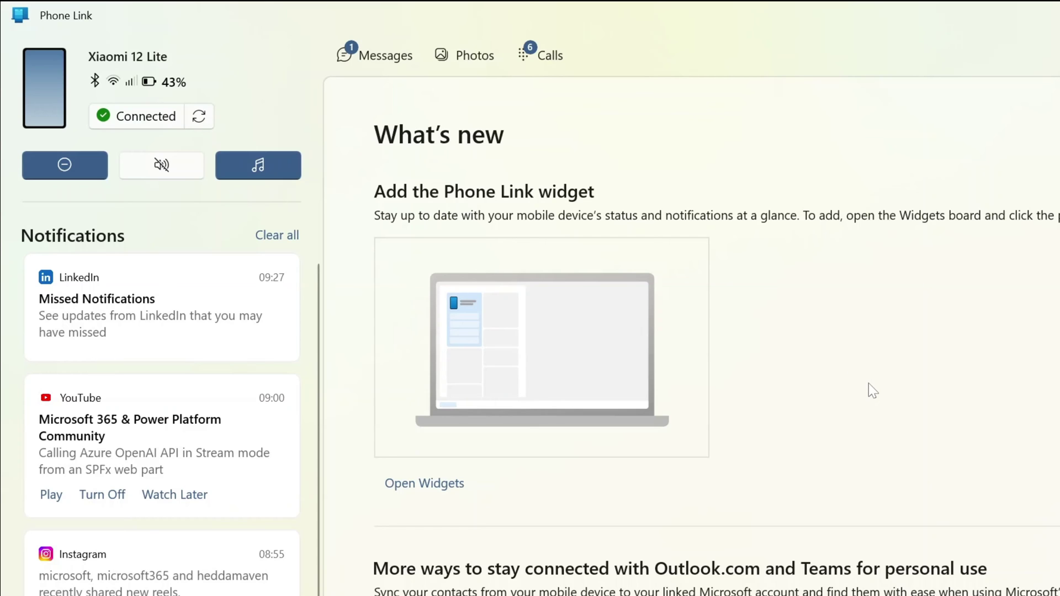
Step: Scroll the What's new page down to 'Share links from your mobile device to your PC'
scroll(863, 516, "down", 8)
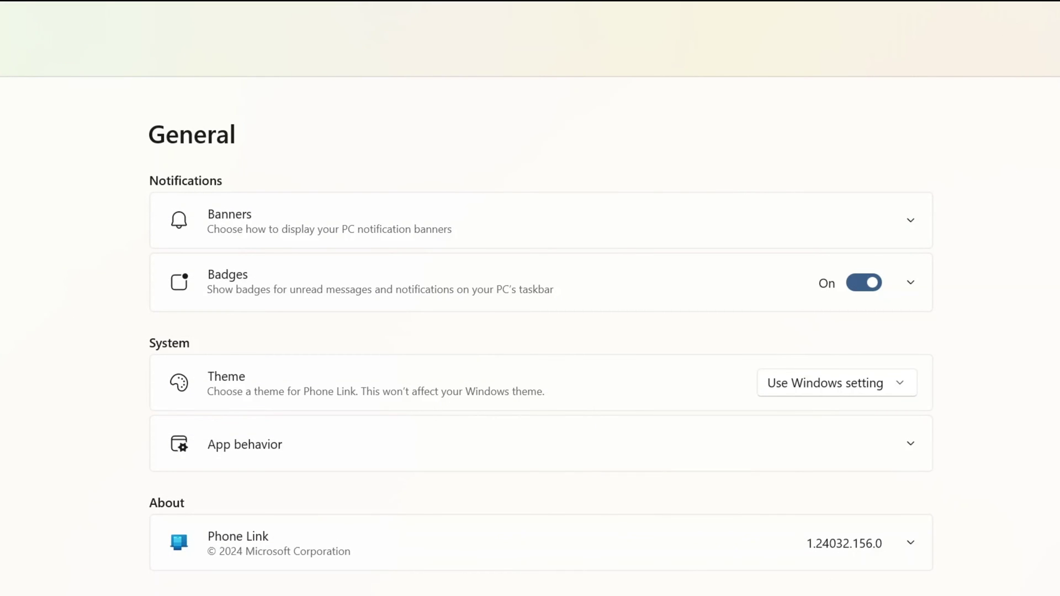
Step: Review the banner, badge, theme and startup options, keeping theme on Use Windows setting
left_click(784, 225)
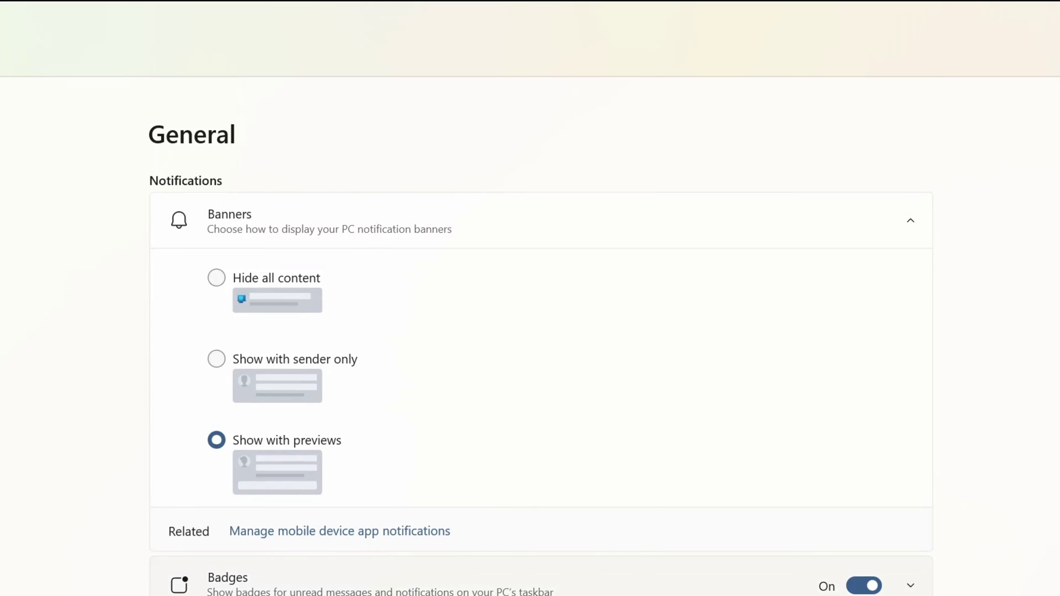
left_click(910, 585)
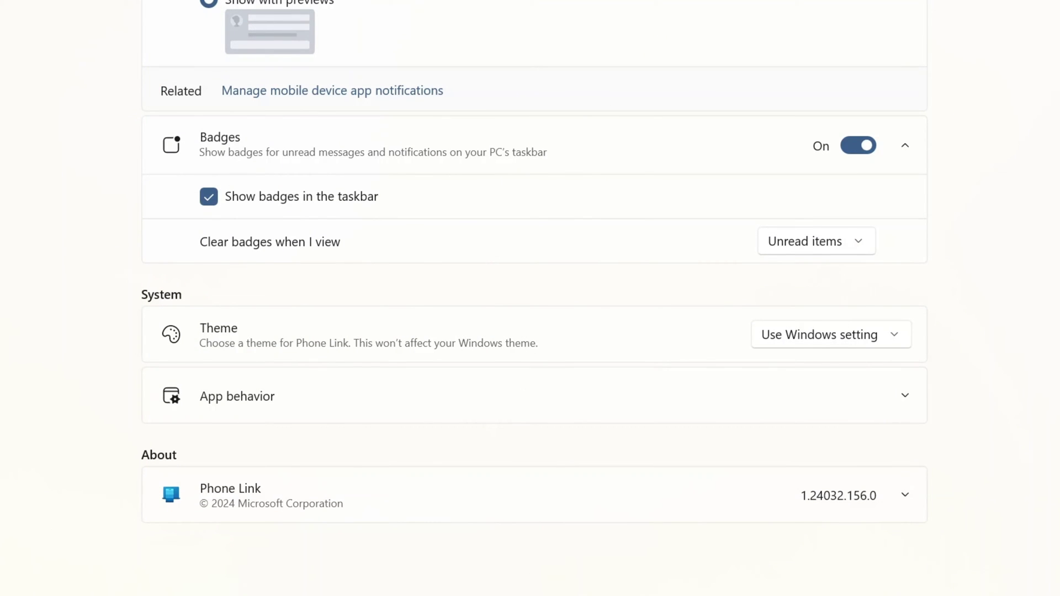
left_click(847, 344)
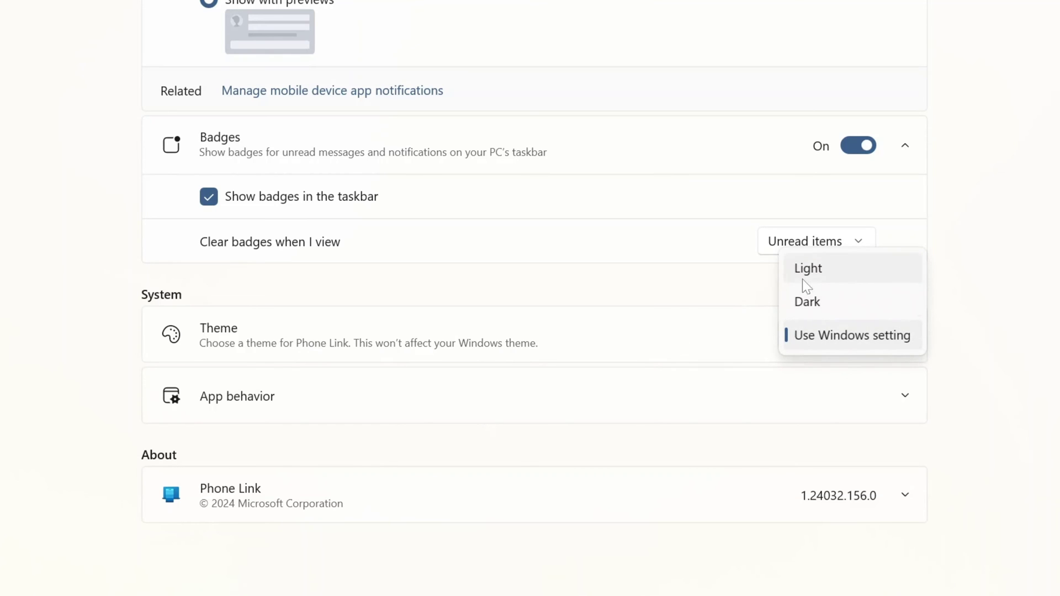
left_click(310, 394)
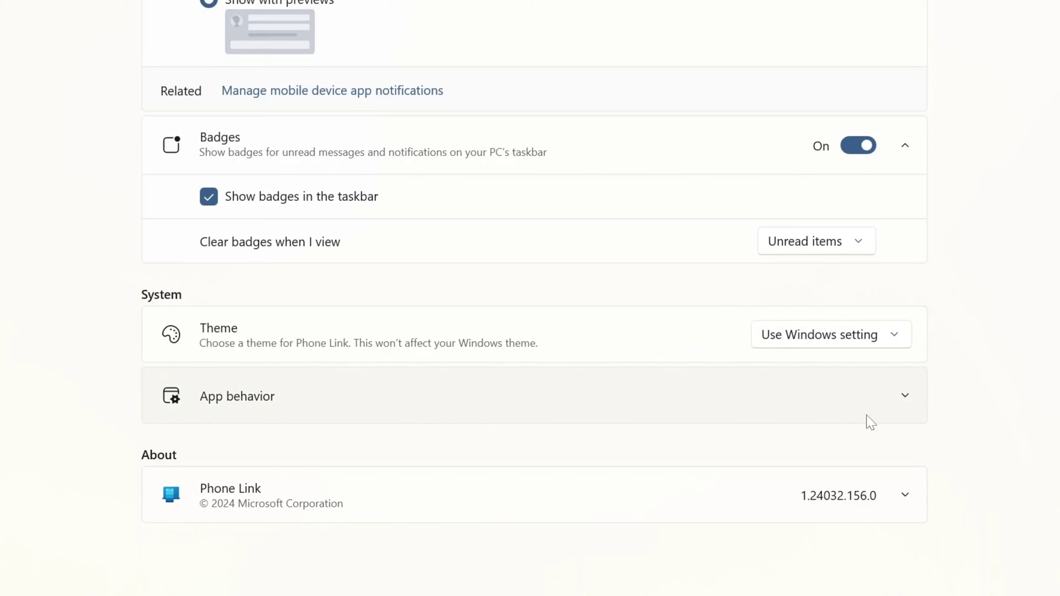
left_click(905, 398)
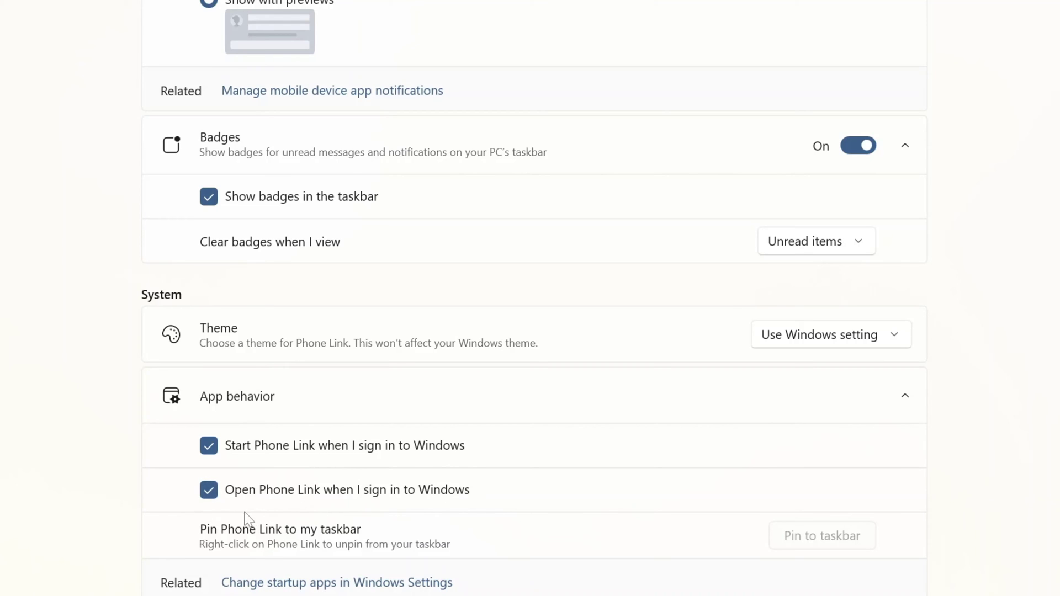
Step: Expand About to confirm version 1.24032.156.0 is up to date
scroll(83, 475, "down", 2)
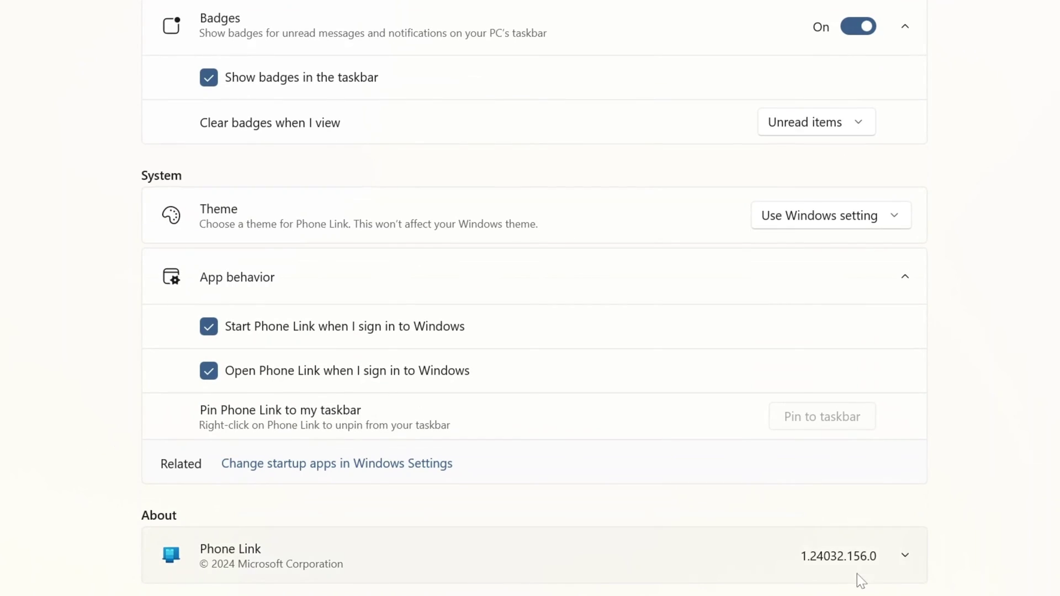
left_click(881, 560)
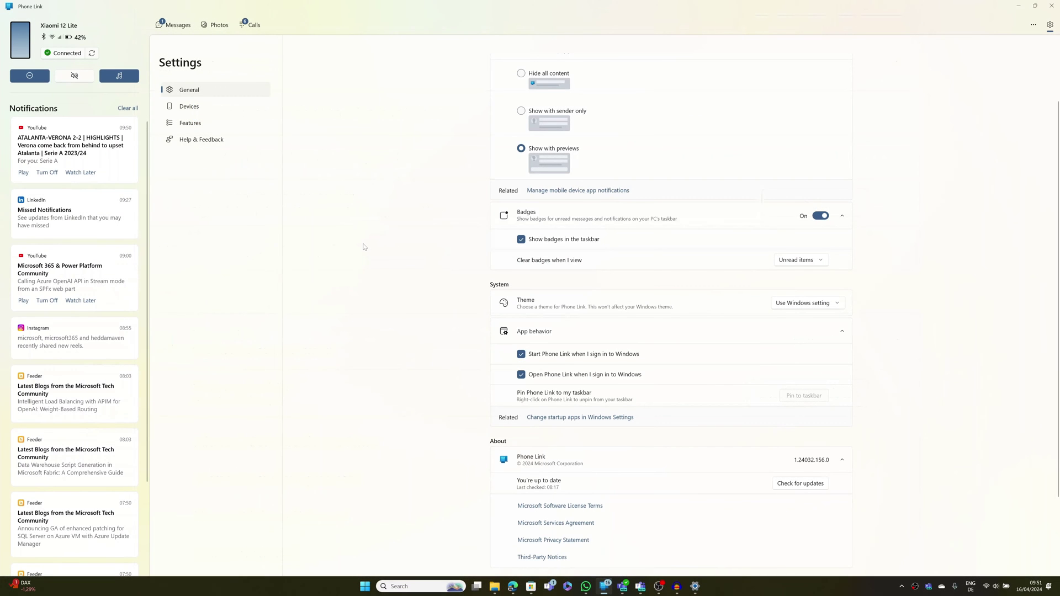
scroll(365, 247, "up", 2)
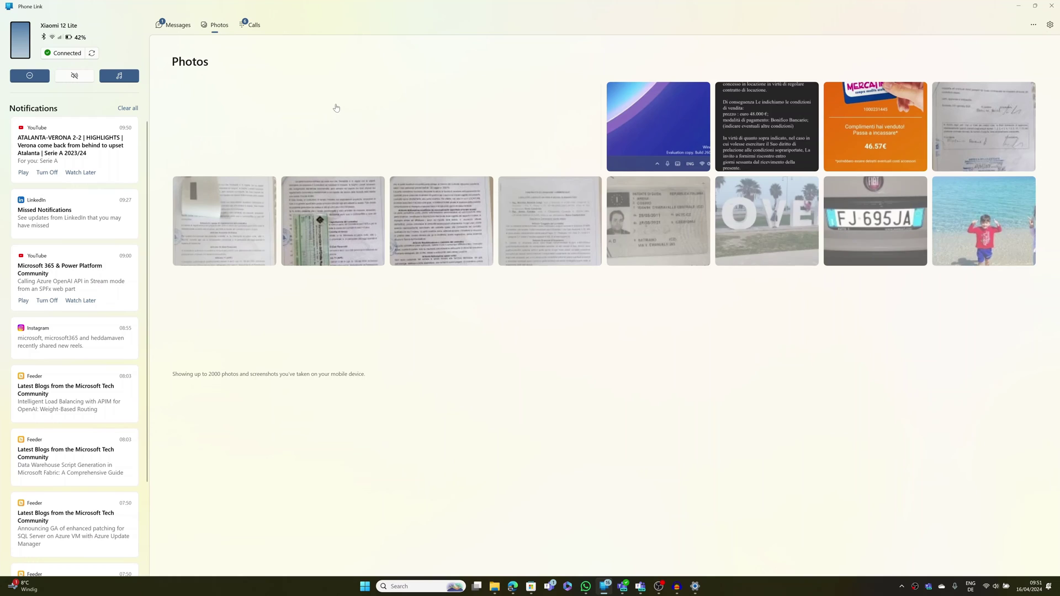
Step: Open a Play Store screenshot, drag a copy onto the desktop, then delete that copy
left_click(576, 142)
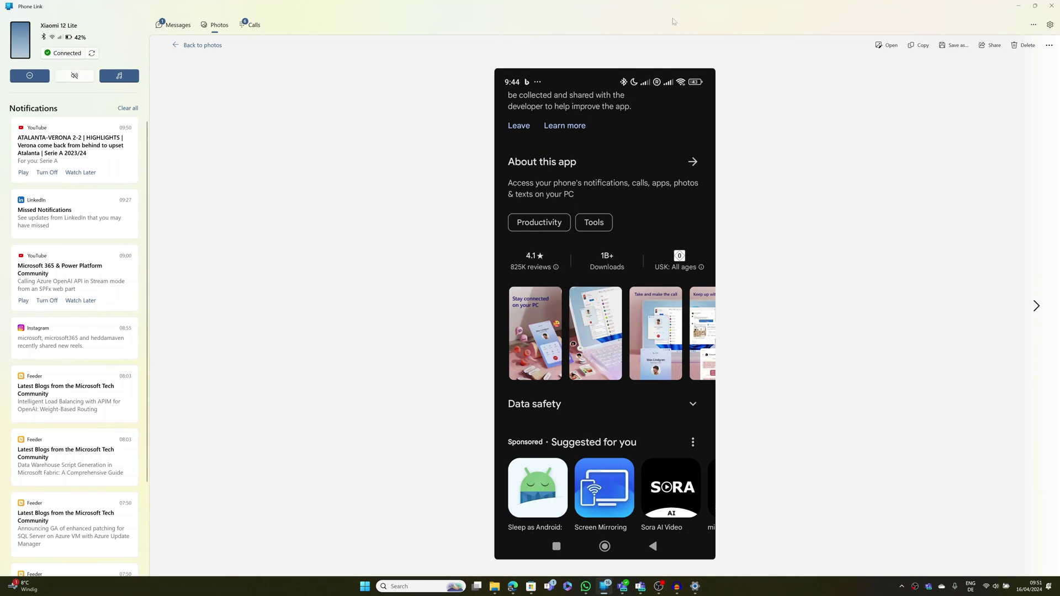
left_click_drag(673, 19, 591, 122)
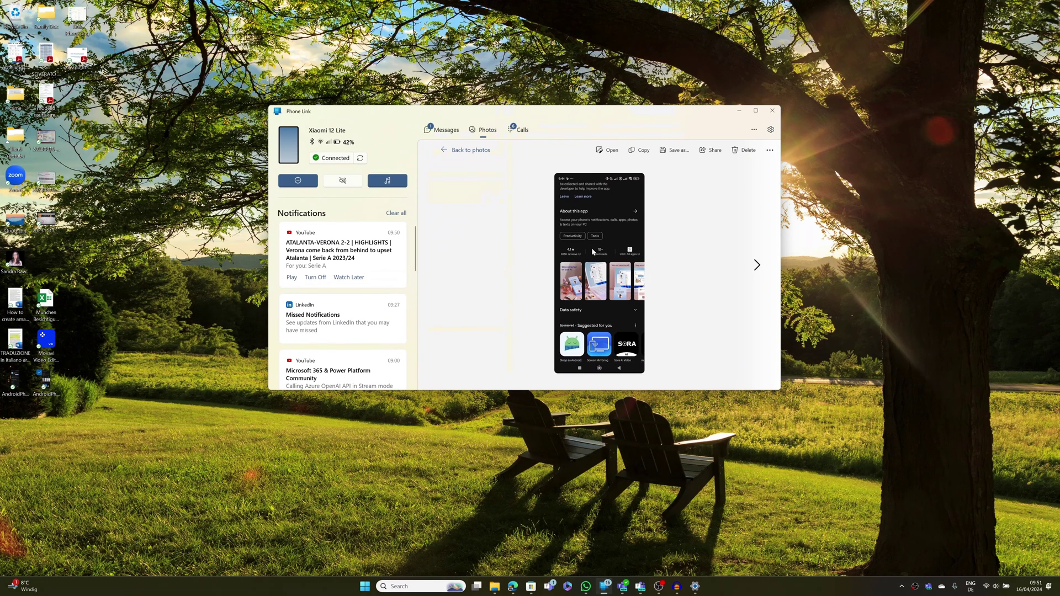
left_click_drag(592, 251, 555, 468)
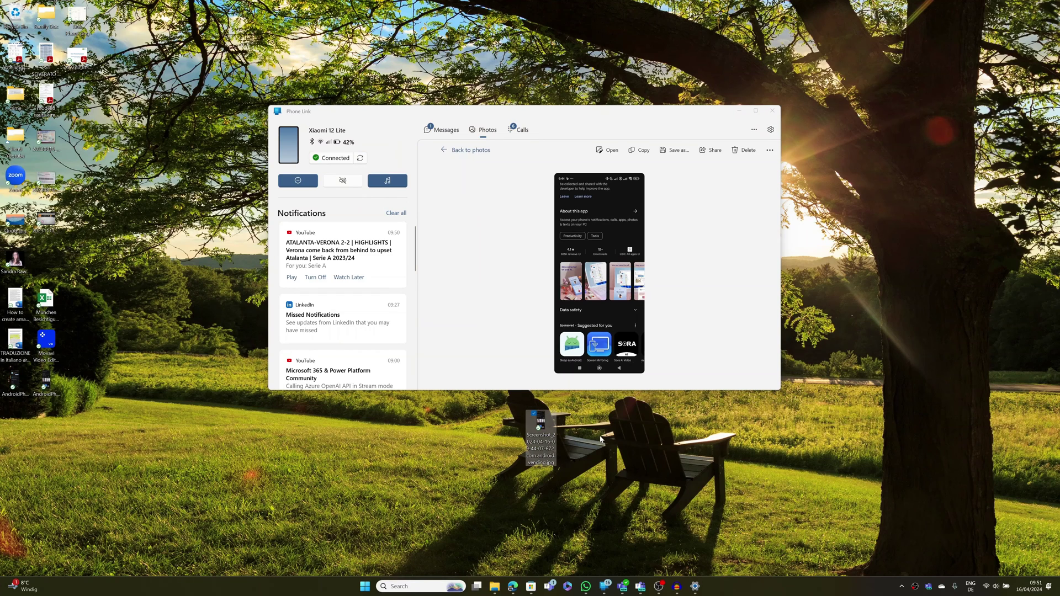
key("Delete")
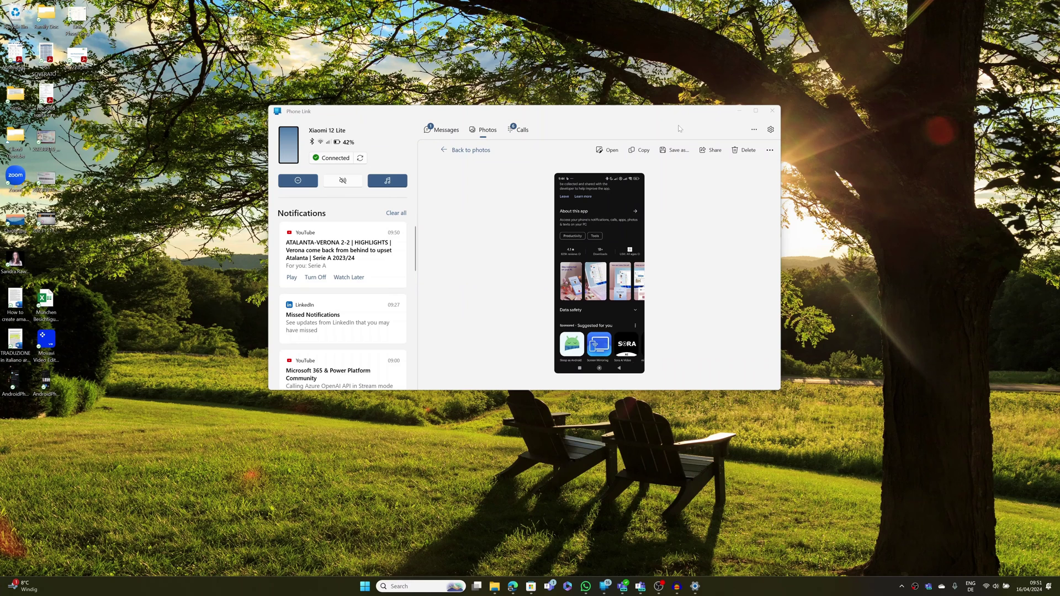
Step: Go to Bluetooth & devices > Mobile devices in Settings and open Manage devices
left_click(695, 586)
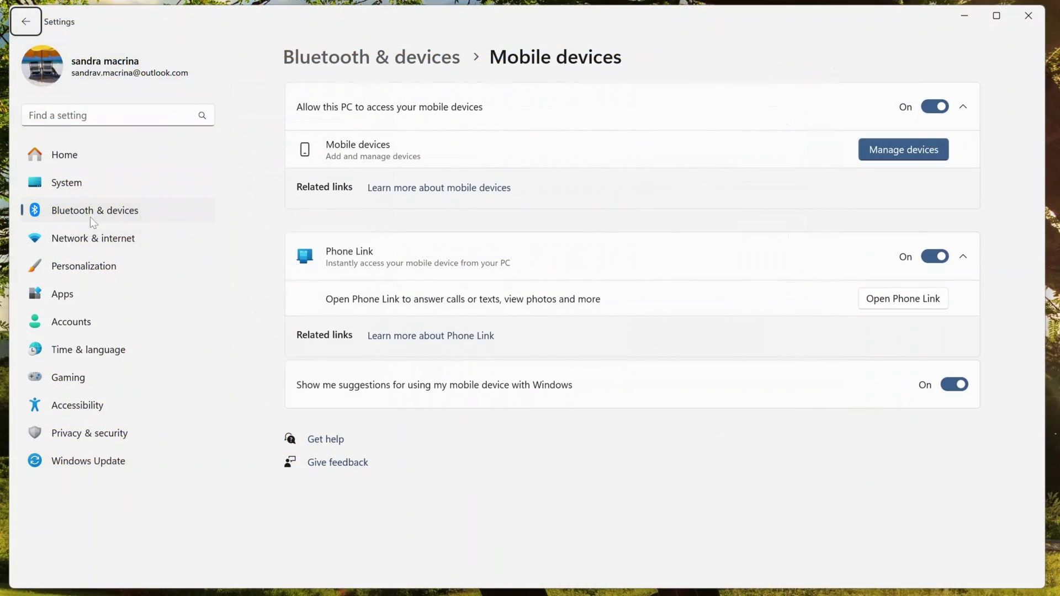
left_click(97, 217)
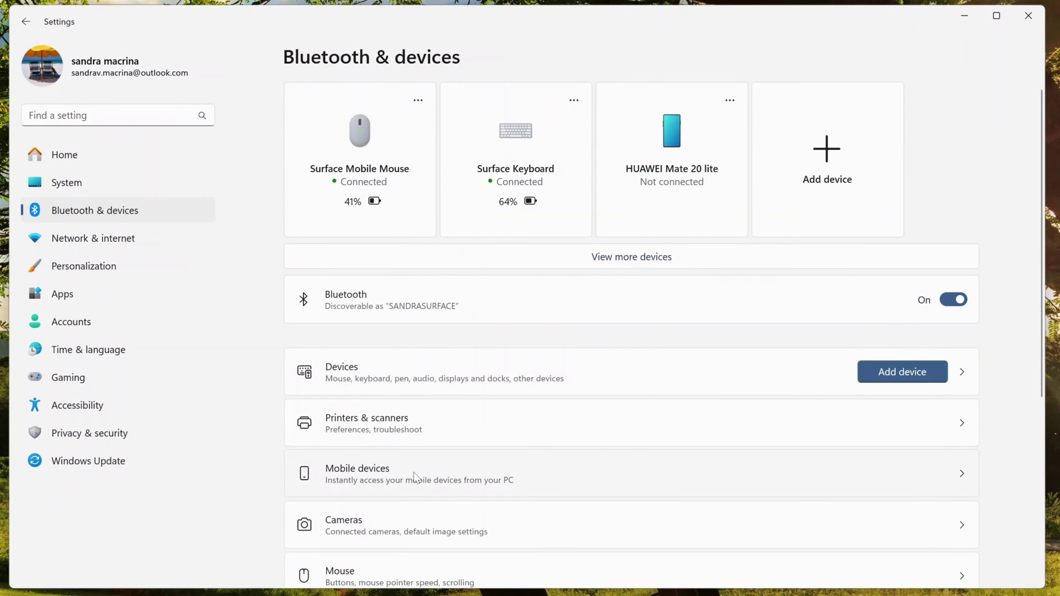
left_click(605, 473)
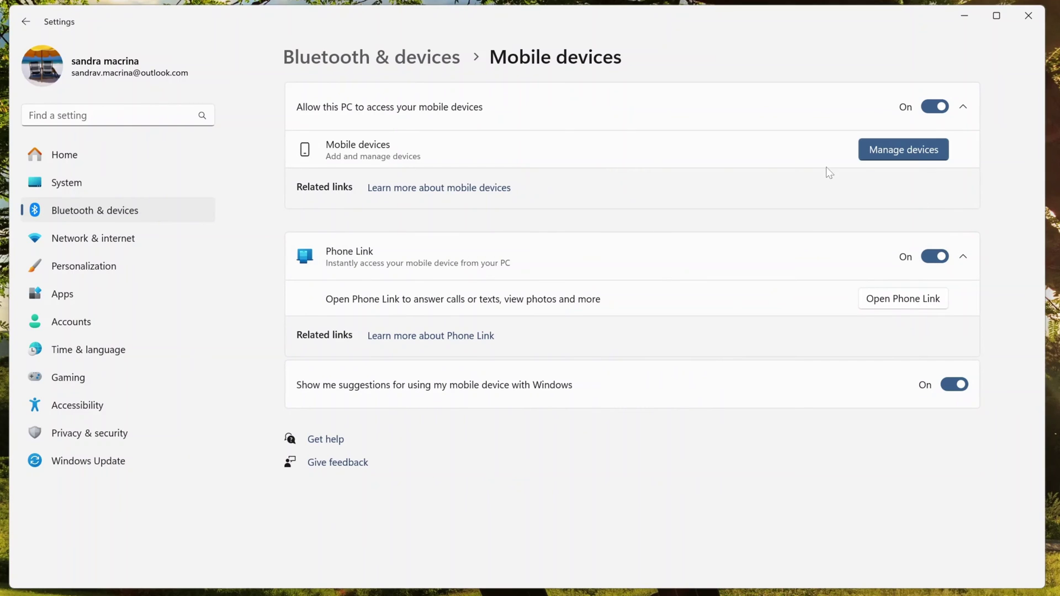
left_click(891, 156)
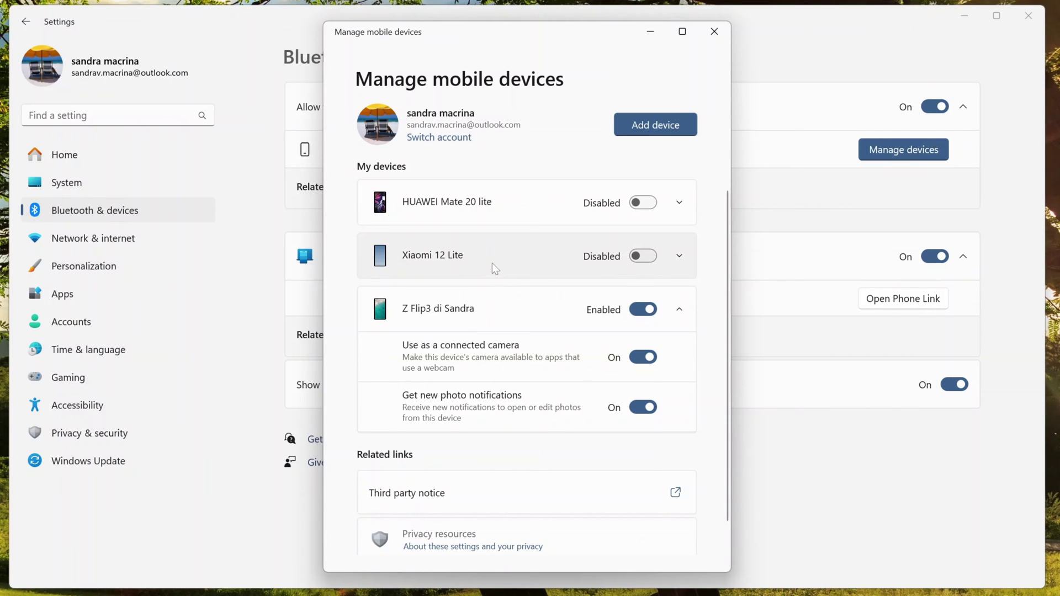
Step: Enable the Xiaomi 12 Lite as the connected camera and close Manage mobile devices
left_click(644, 256)
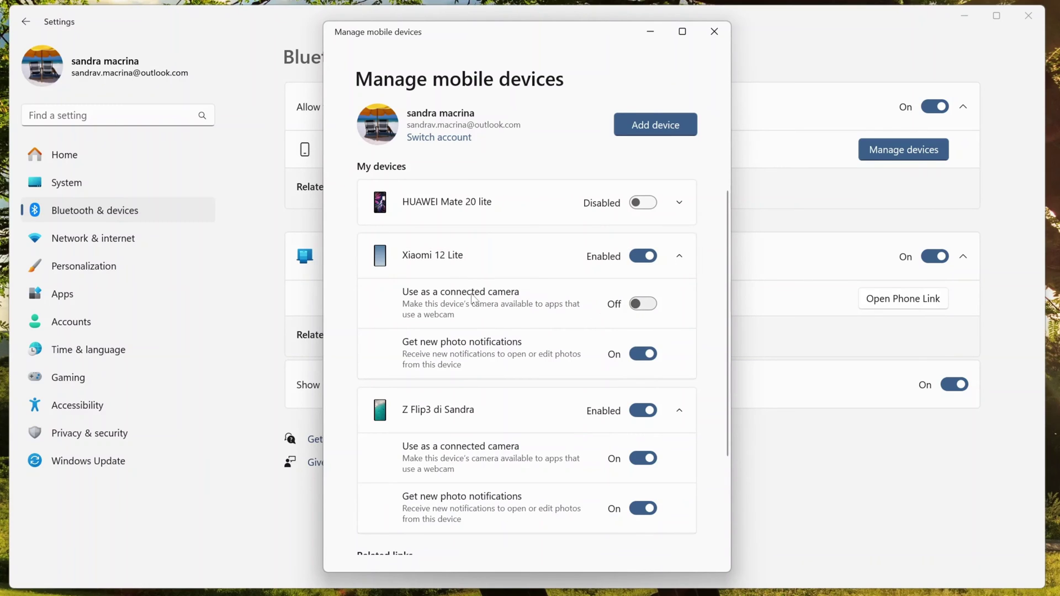
left_click(642, 305)
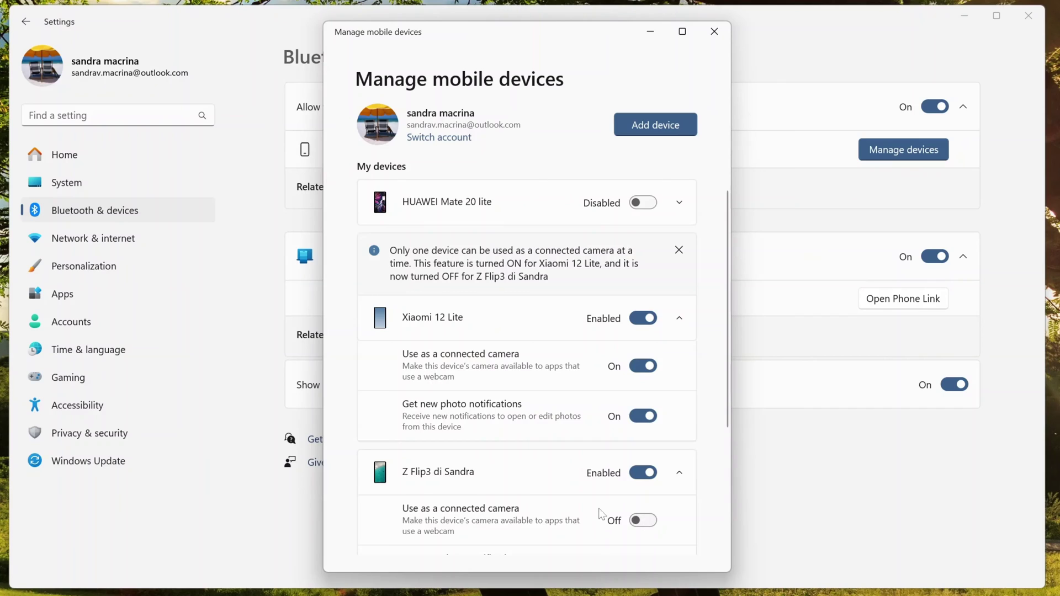
scroll(599, 504, "down", 2)
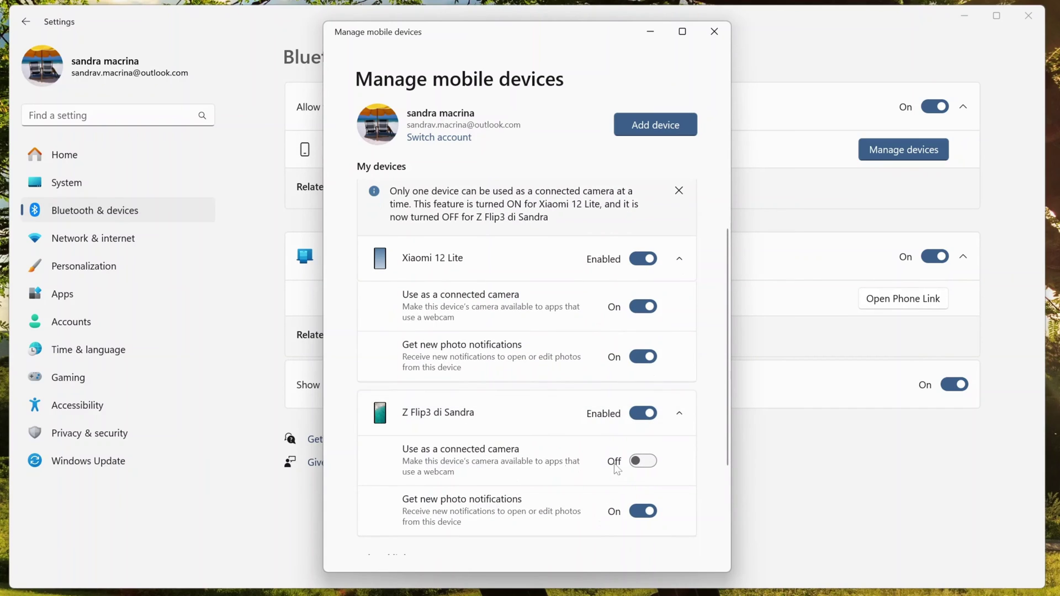
scroll(643, 468, "up", 2)
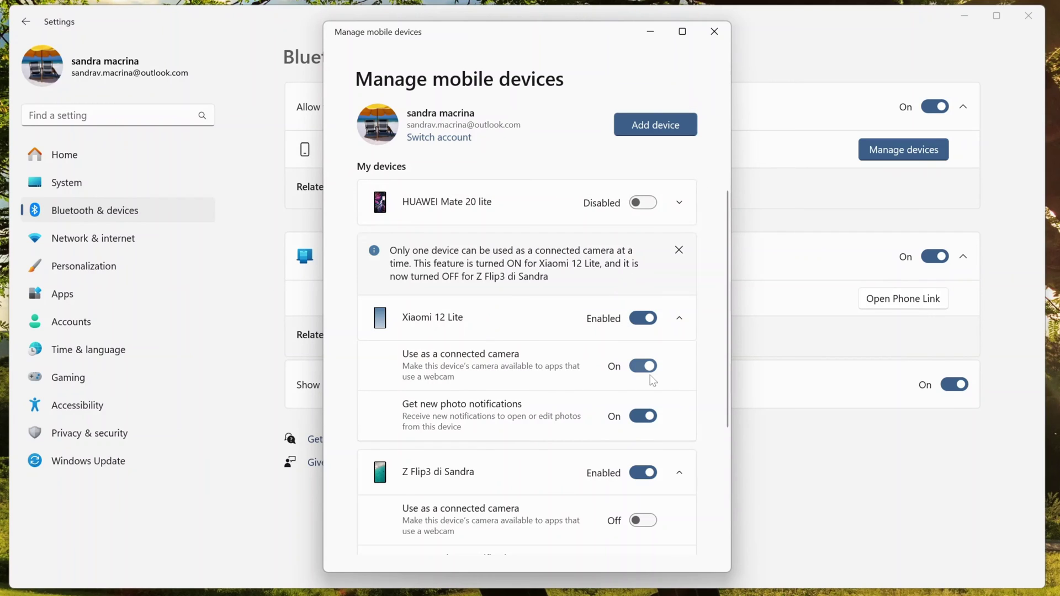
left_click(717, 36)
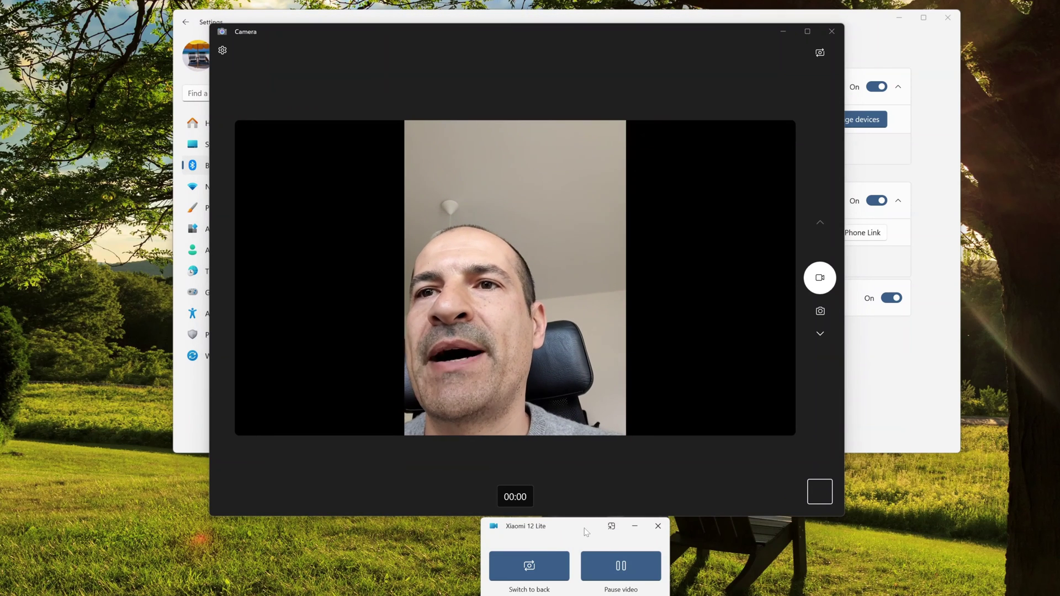
Step: Try the Xiaomi 12 Lite's back camera, return to the front camera, and move its panel over Camera
left_click(538, 564)
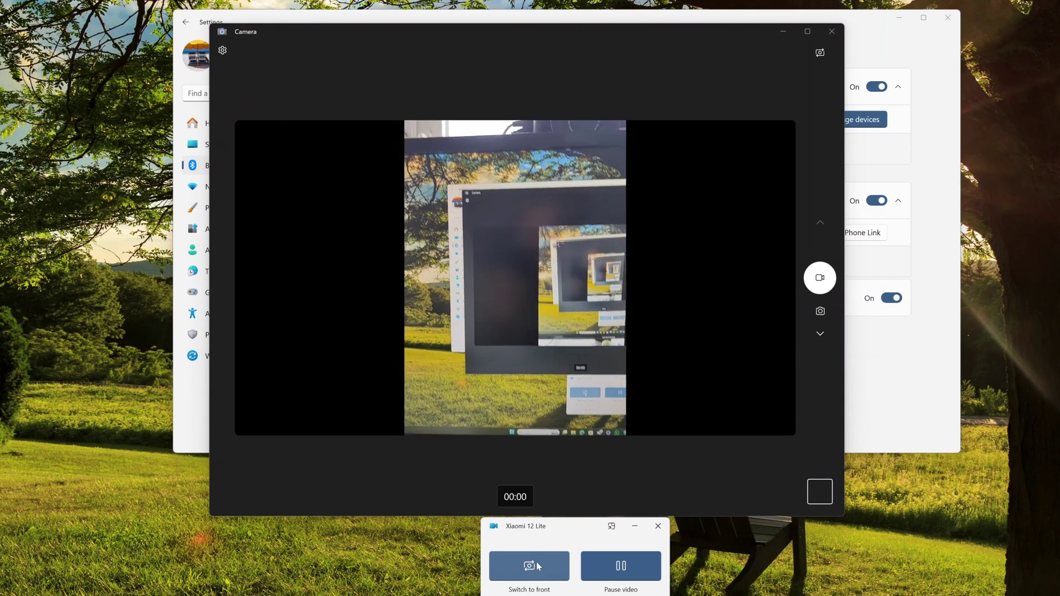
left_click(534, 562)
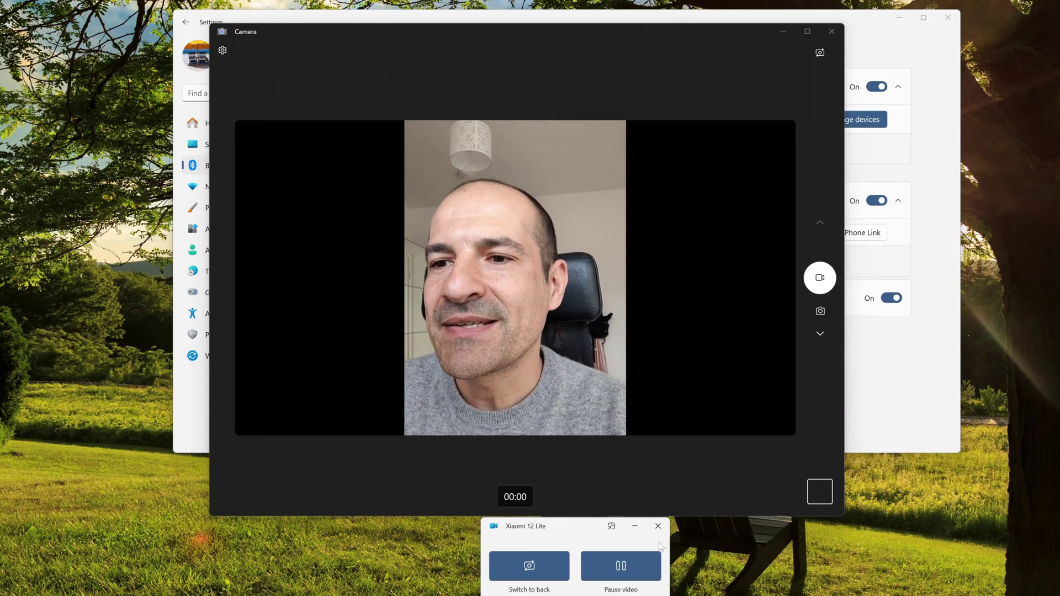
left_click_drag(582, 529, 698, 413)
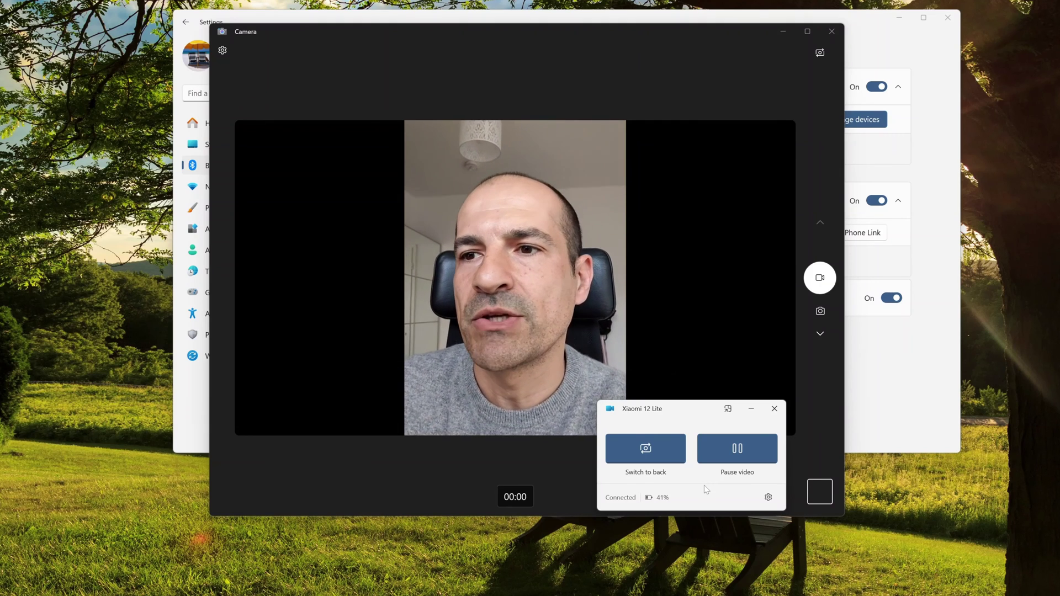
Step: Close the phone panel and Camera app, then choose Meet now from the Teams calendar
left_click(775, 409)
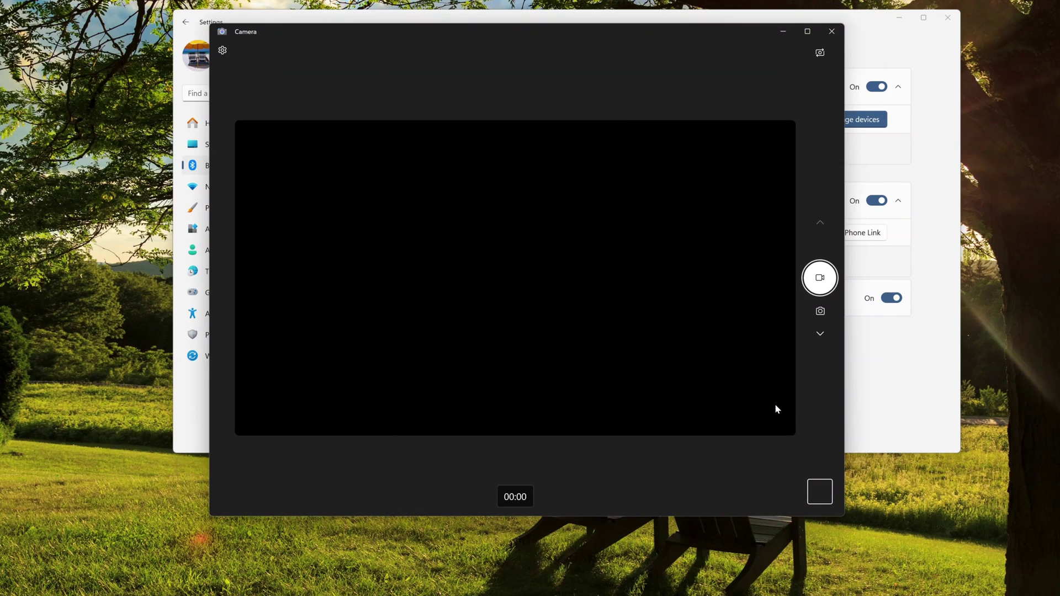
left_click(832, 31)
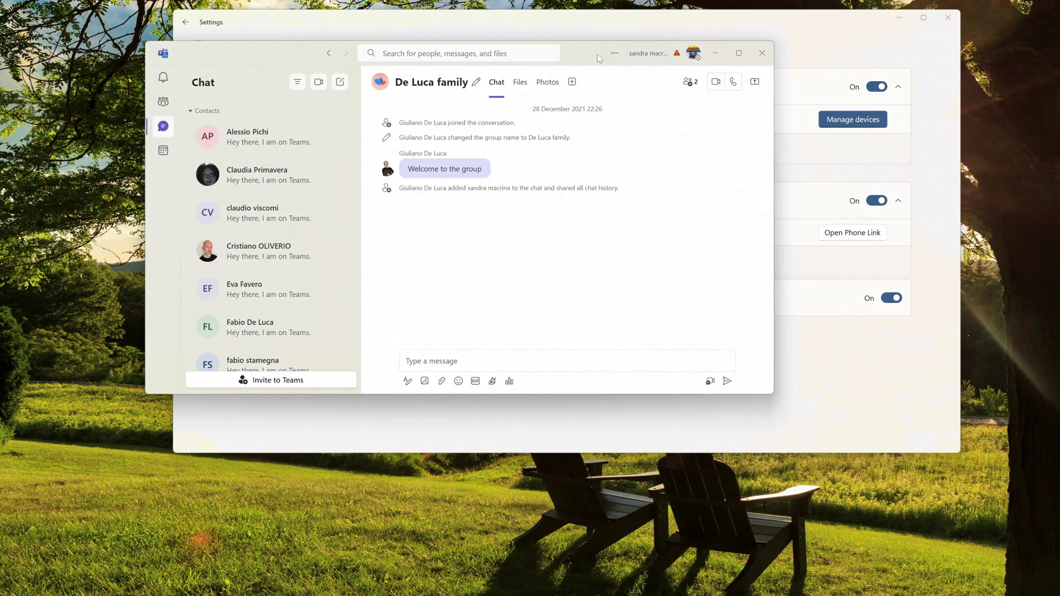
left_click_drag(599, 58, 725, 56)
left_click(289, 153)
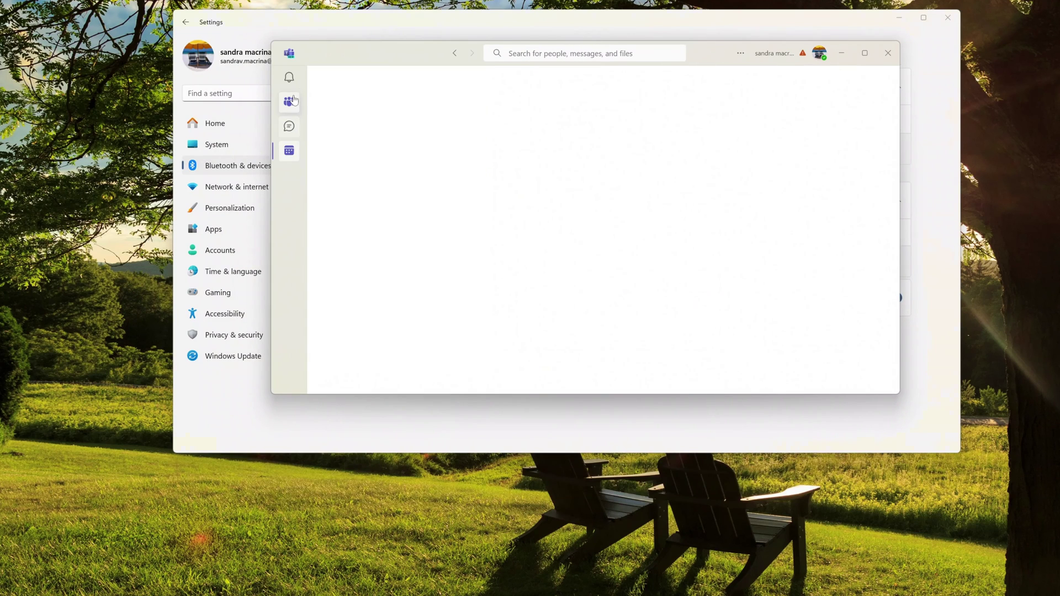
left_click(767, 81)
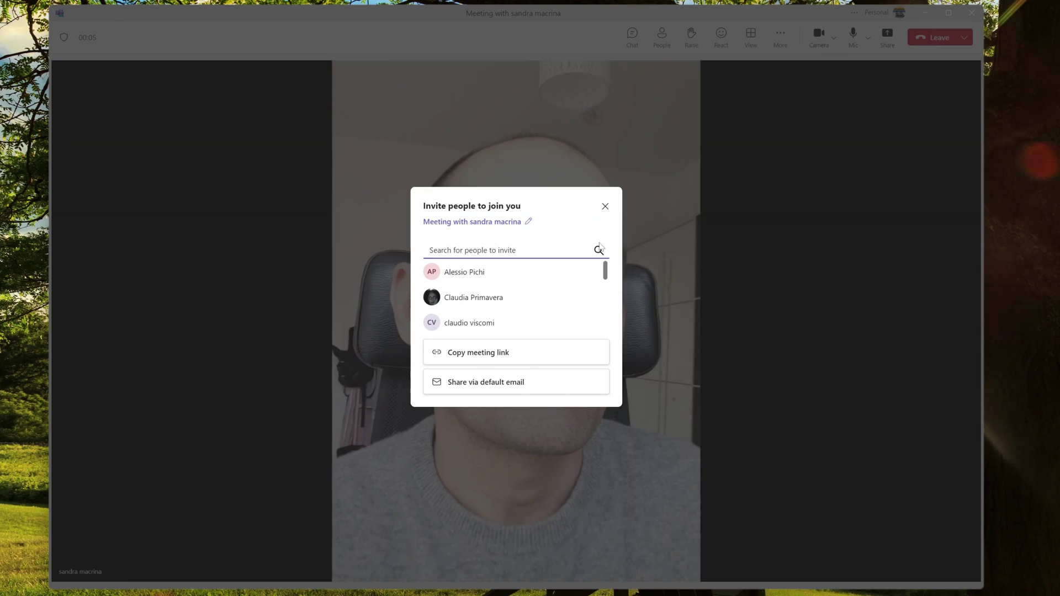
Step: Dismiss the 'Invite people to join you' dialog so the phone camera's video fills the meeting
left_click(605, 203)
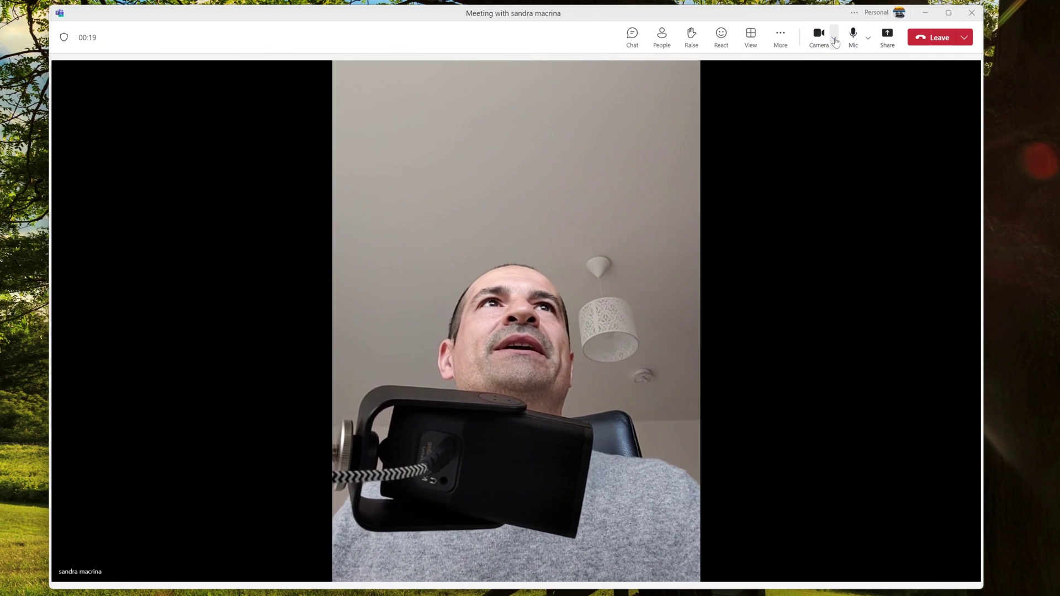
Step: Show the meeting's camera list, confirming Xiaomi 12 Lite (Windows Virtual Camera) is selected
left_click(834, 38)
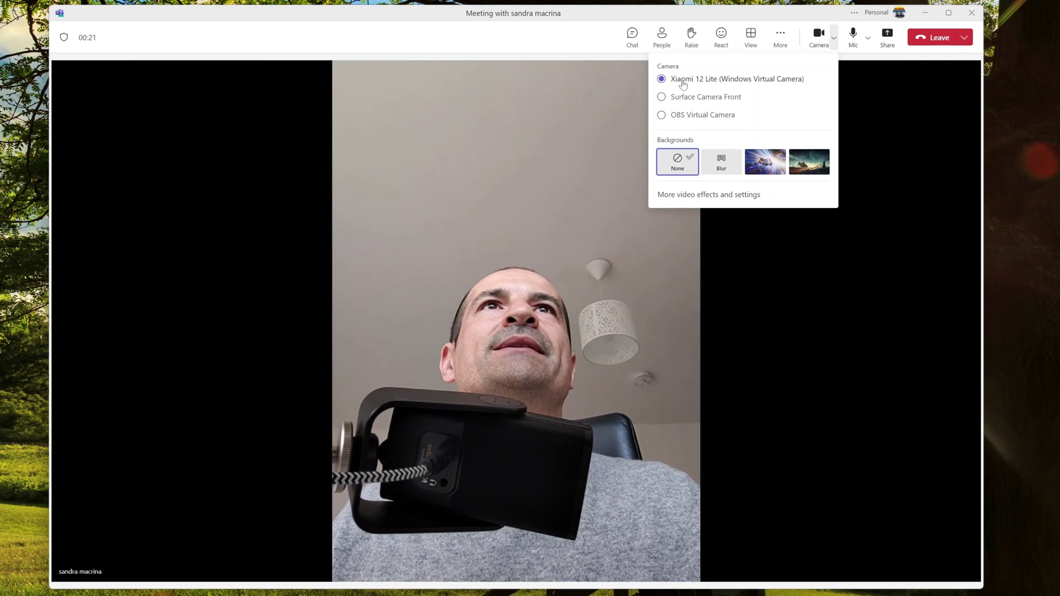